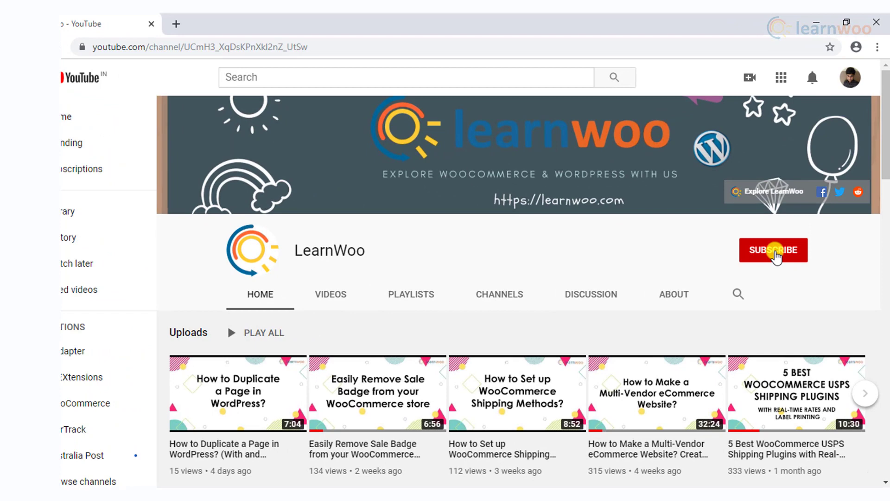
Subscribe to LearnWoo and set its notification bell to All.
click(774, 253)
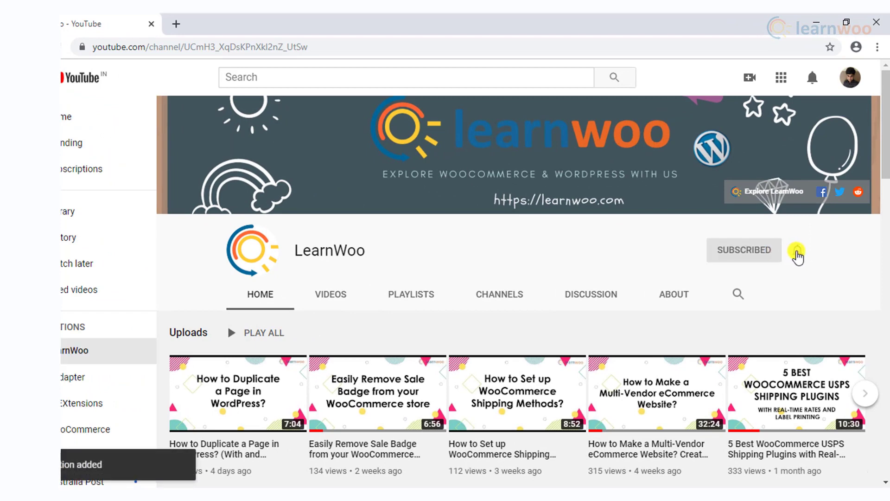
click(797, 252)
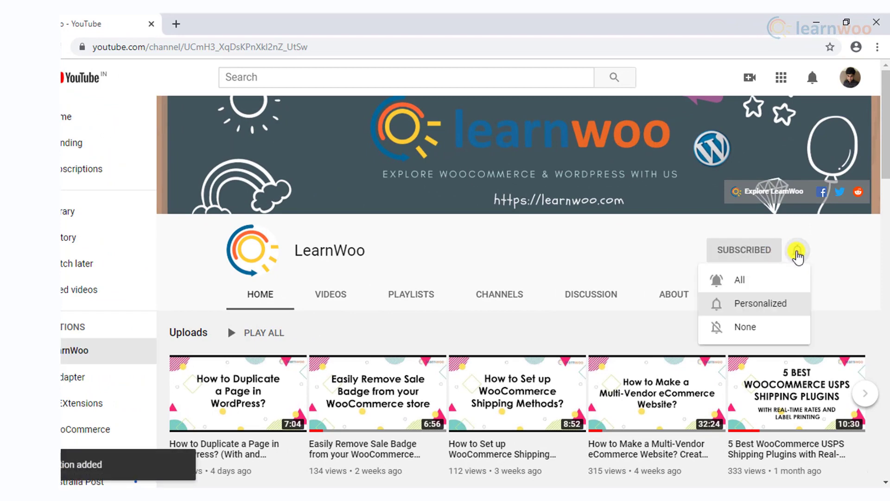
click(790, 279)
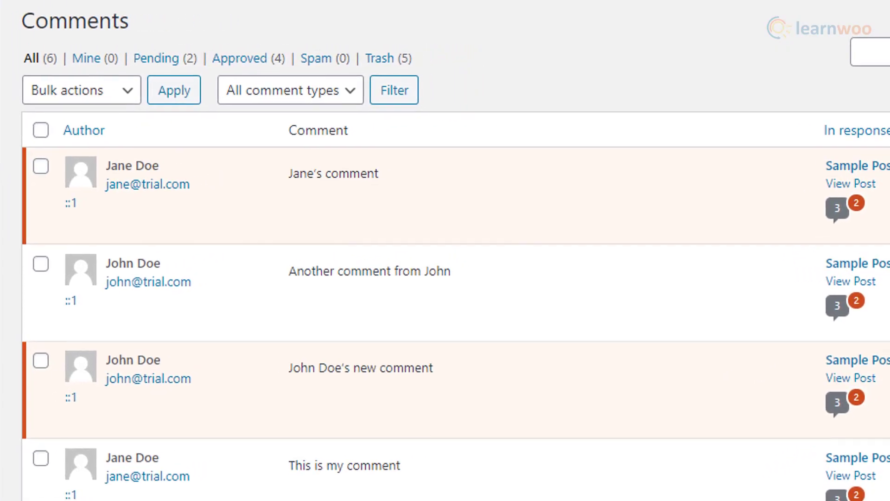
mouse_move(314, 216)
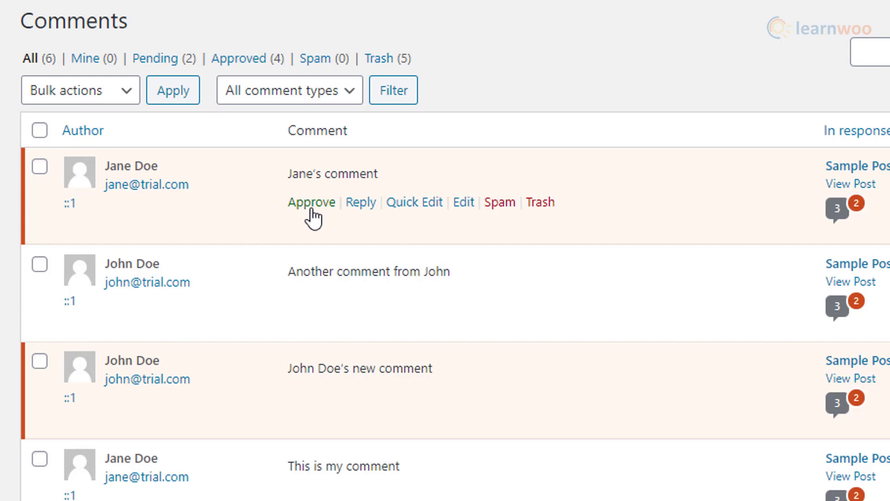
Approve Jane Doe's pending comment.
click(312, 203)
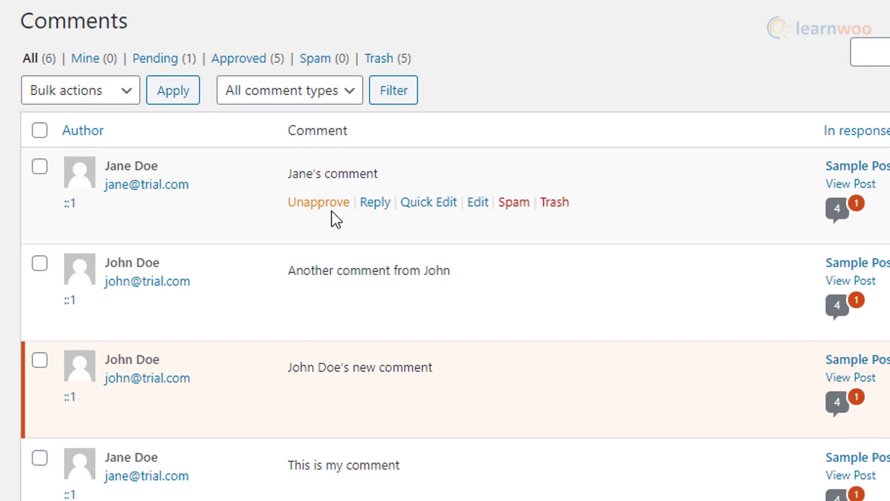
Reply 'Thanks!' to Jane Doe's comment.
click(376, 205)
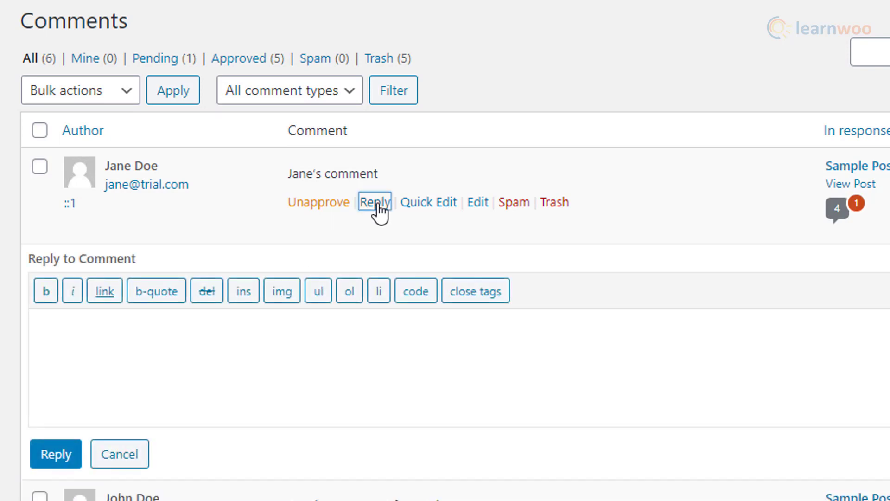
text(Tha)
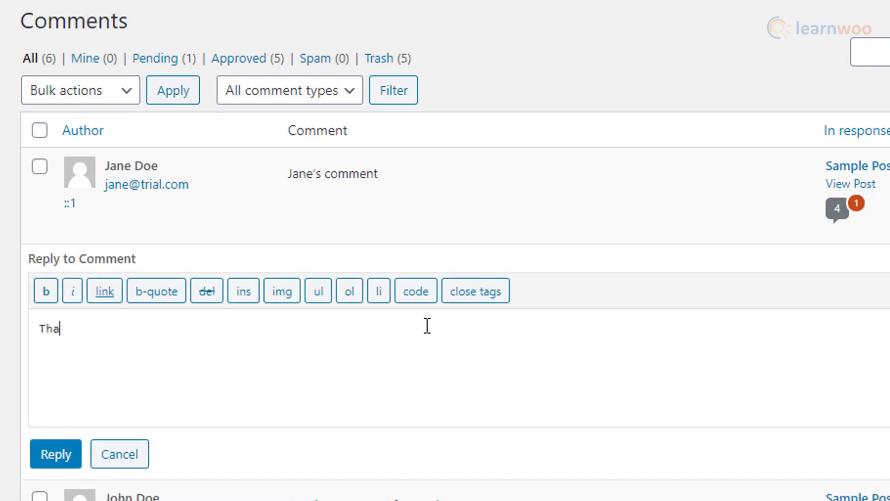
text(nks!)
click(54, 462)
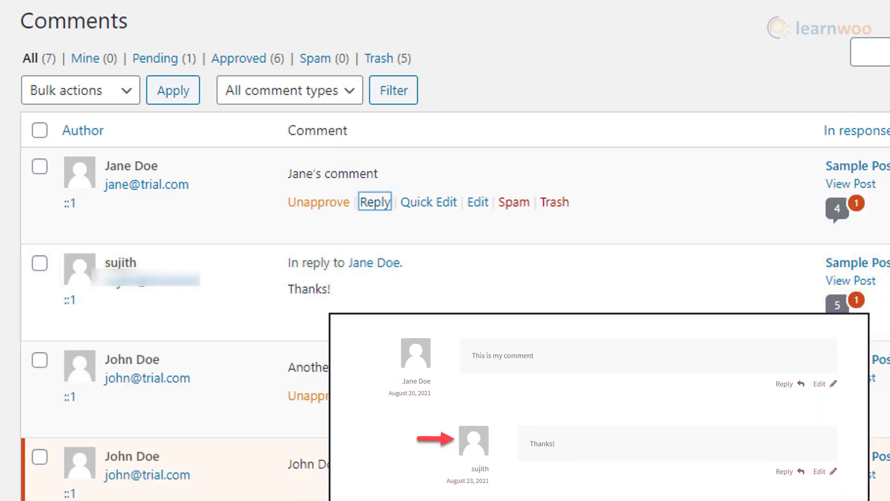
Open Jane Doe's comment in Quick Edit and close it without saving.
click(444, 209)
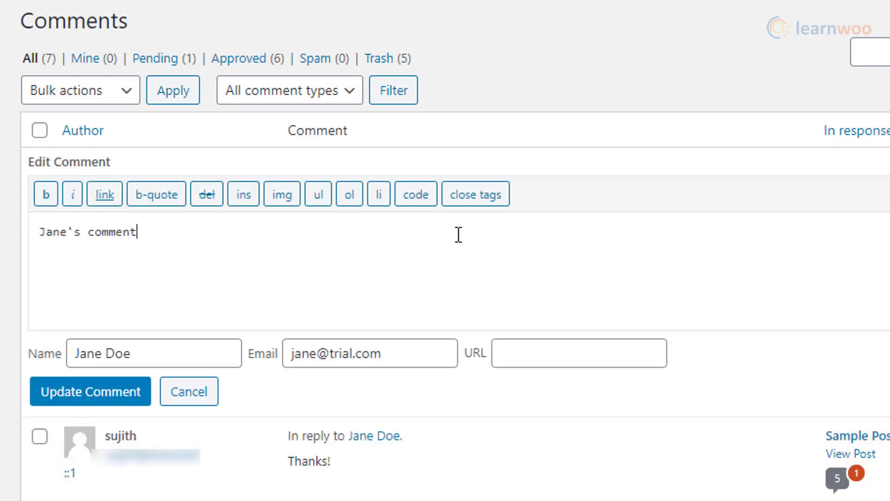
click(216, 385)
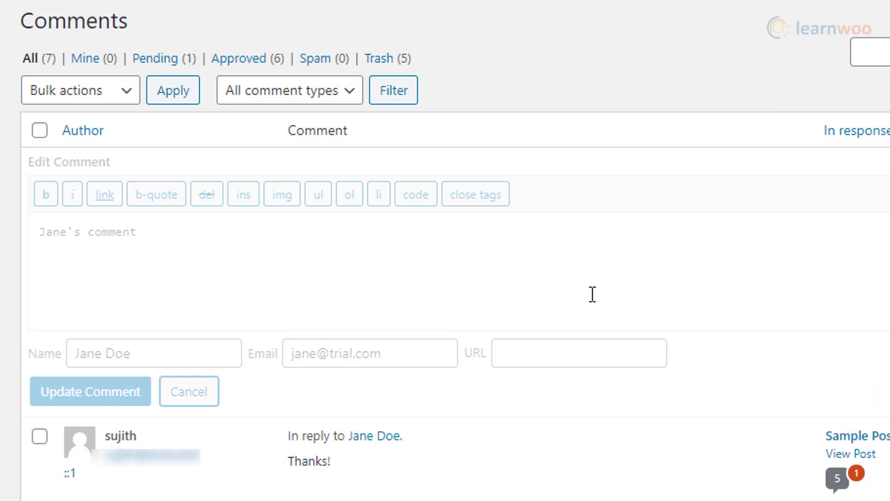
click(473, 205)
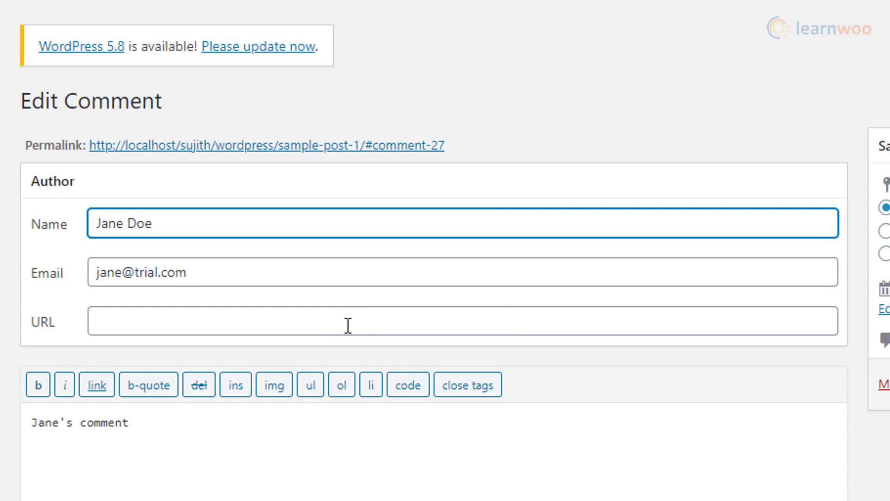
mouse_move(417, 195)
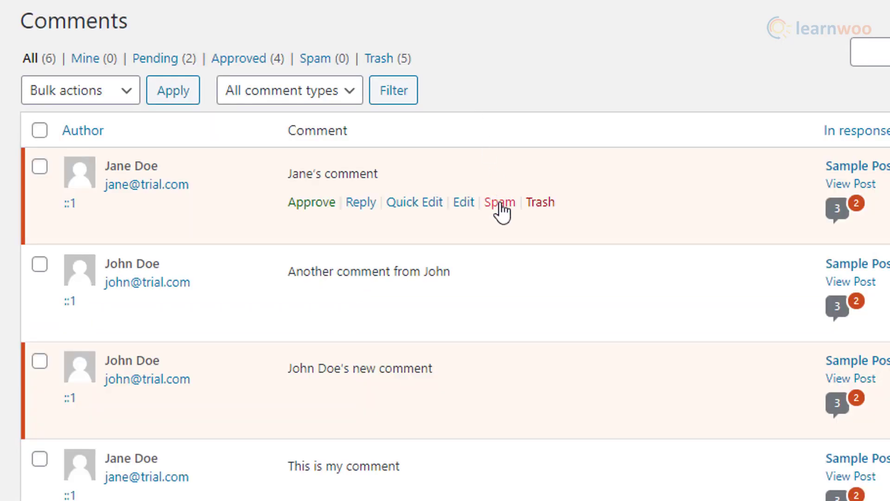
Mark Jane Doe's comment as spam, undo that, and trash it instead.
click(499, 202)
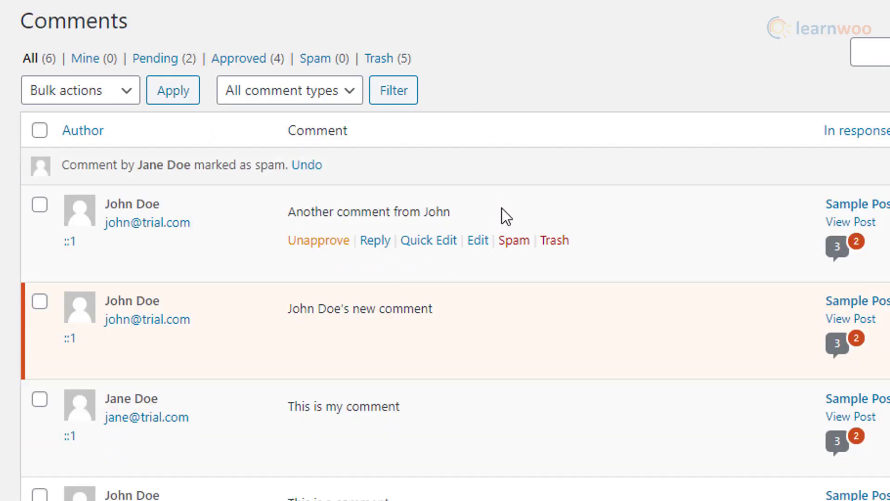
click(318, 167)
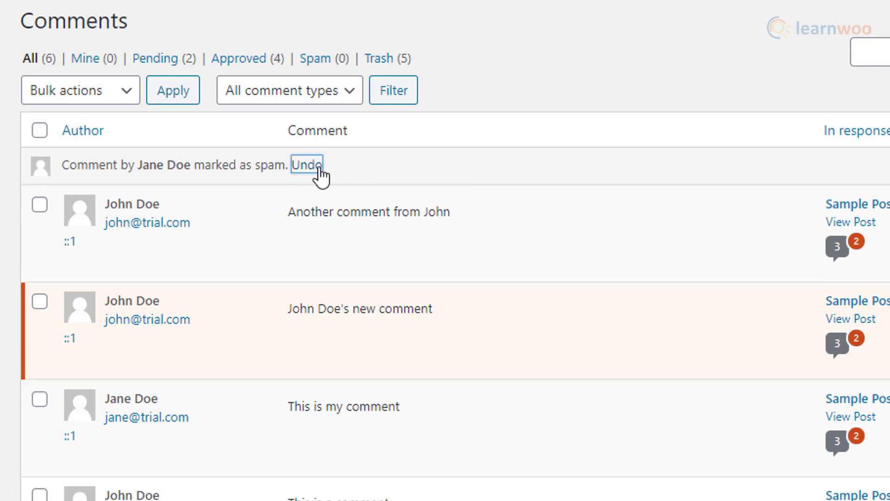
click(550, 207)
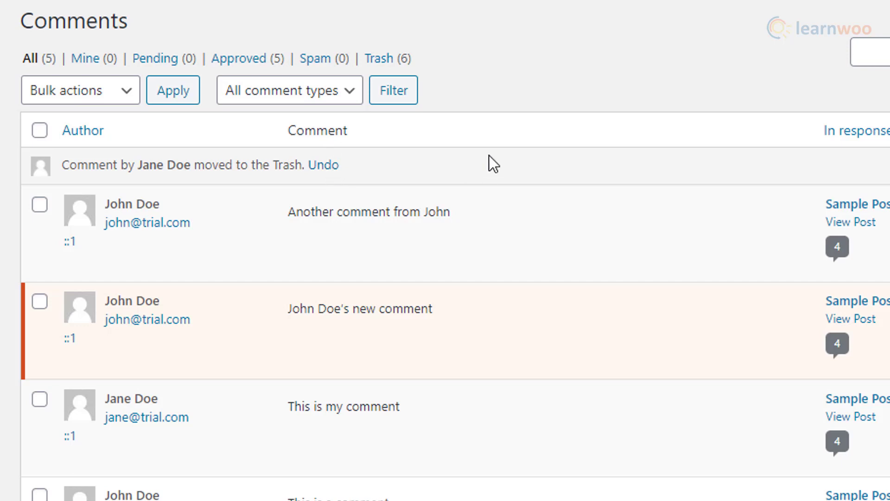
click(387, 67)
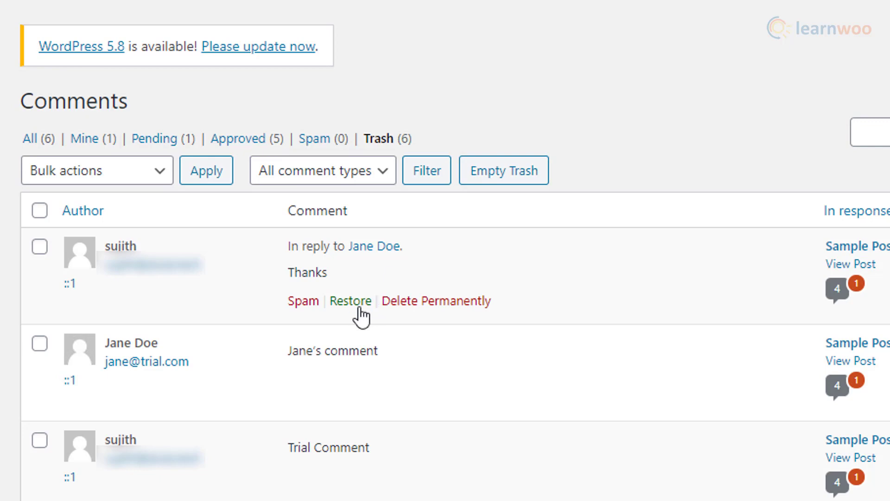
Restore the 'Thanks' reply from Trash and show all comments again.
click(358, 309)
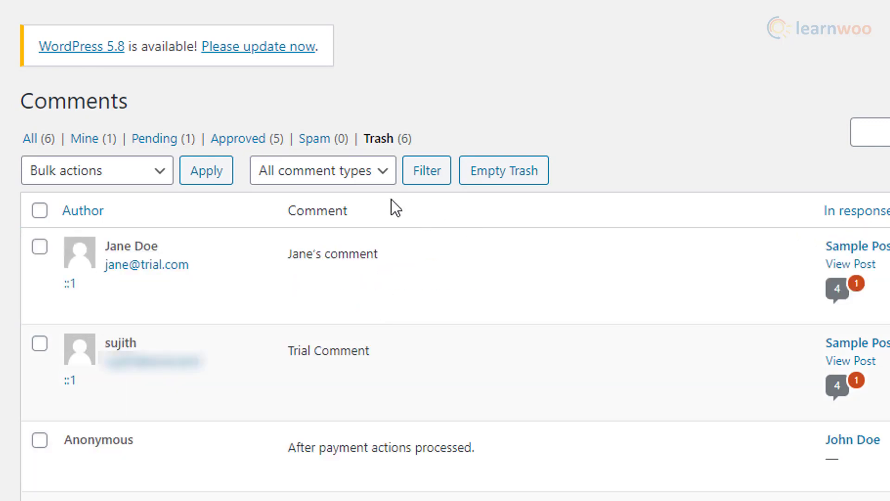
click(45, 145)
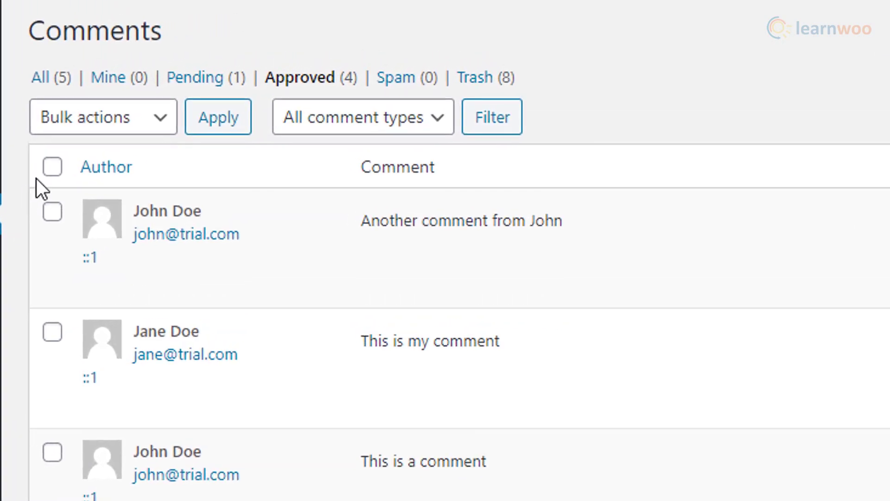
Select 'Another comment', Jane Doe's comment and 'This is a comment', then dismiss Bulk actions.
click(53, 210)
click(52, 332)
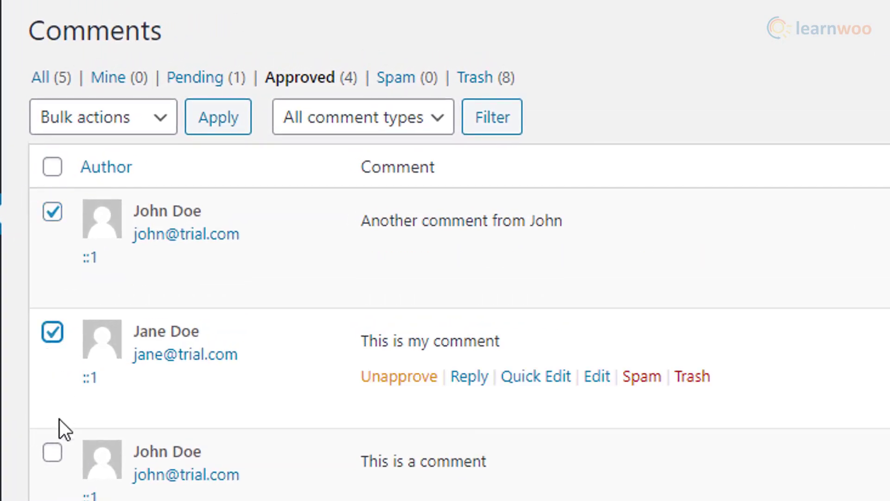
click(54, 455)
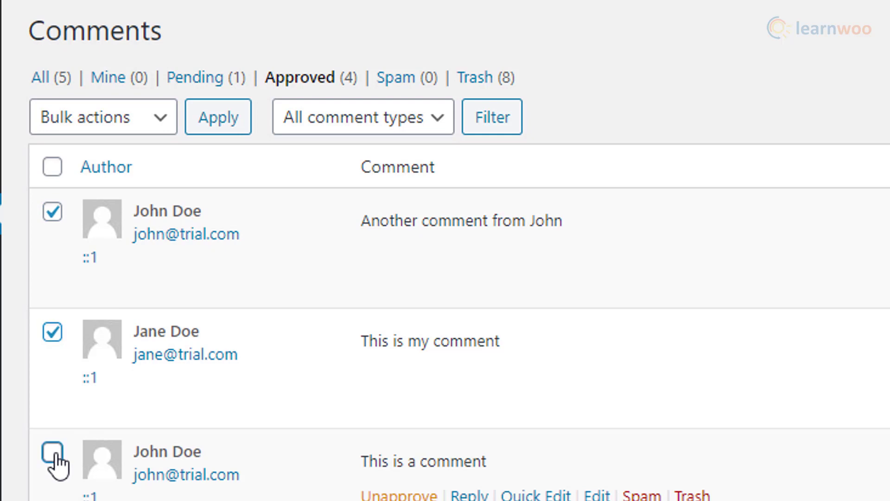
click(160, 126)
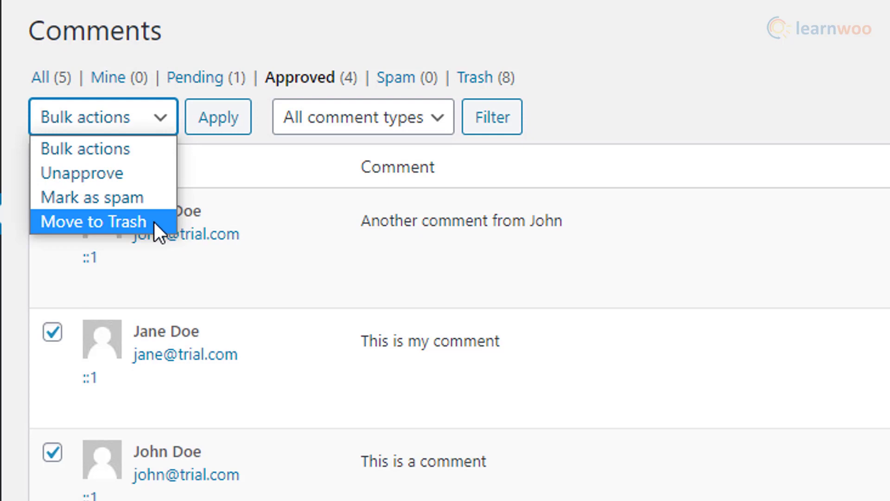
click(696, 96)
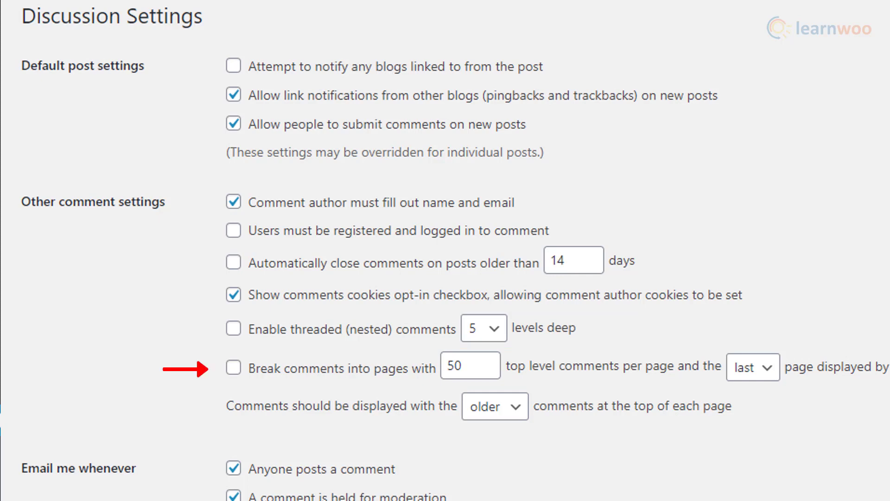
scroll(446, 250, down, 3)
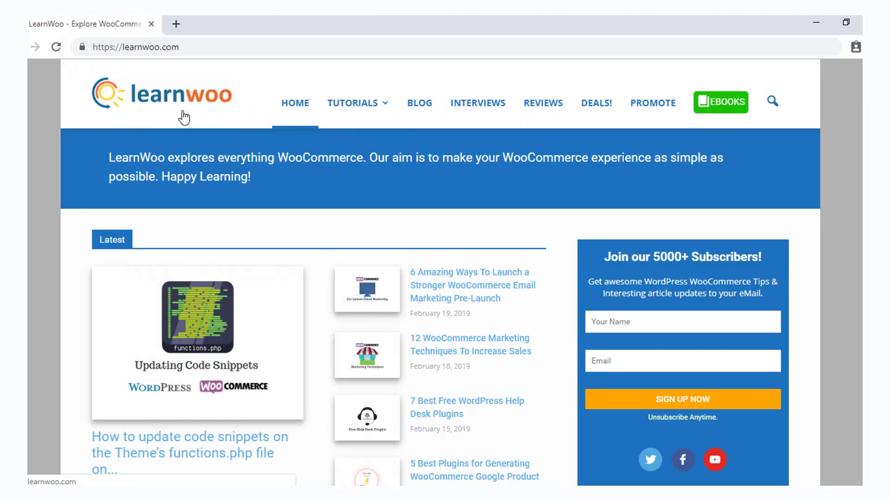
scroll(432, 361, down, 3)
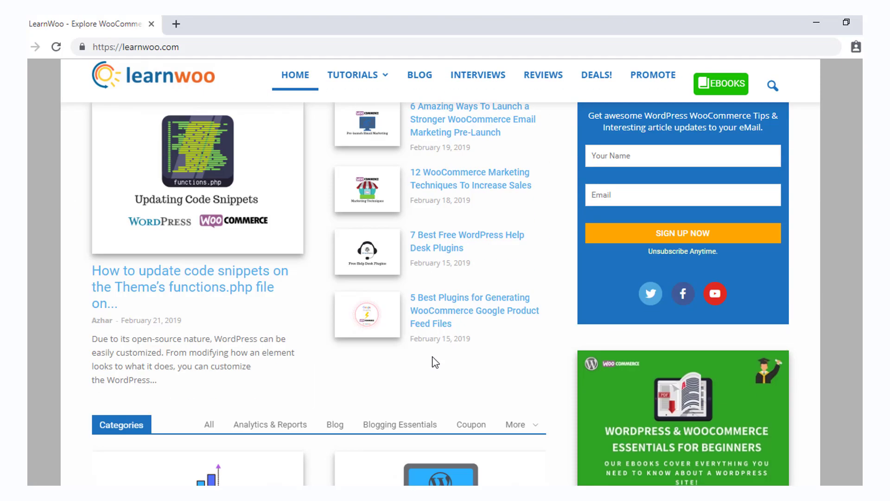
scroll(435, 350, down, 2)
scroll(434, 350, down, 3)
scroll(432, 354, down, 2)
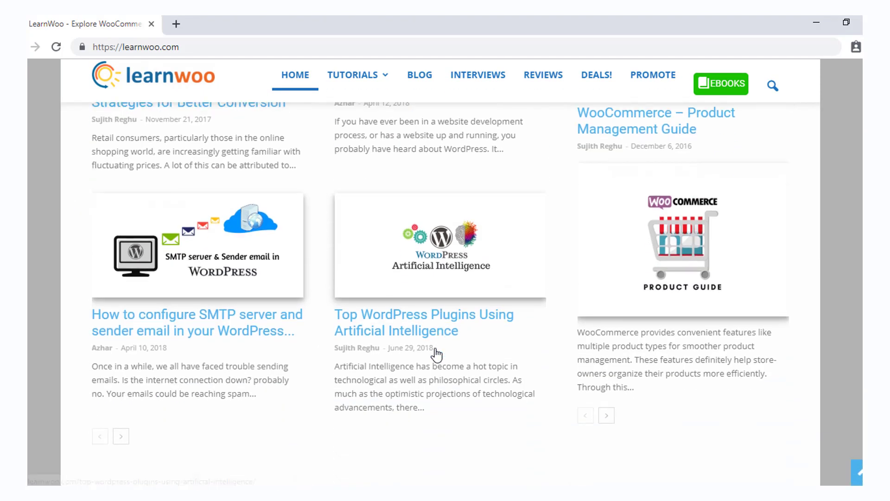
scroll(435, 351, up, 3)
scroll(434, 351, up, 3)
scroll(434, 348, up, 5)
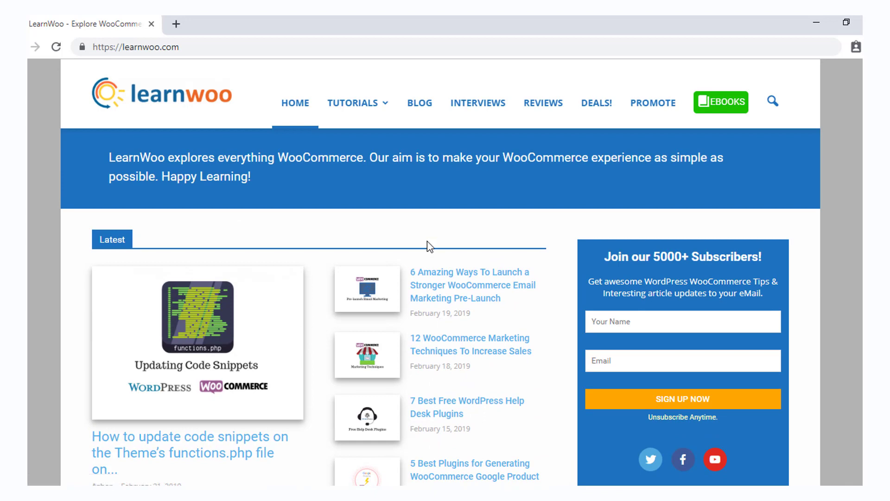